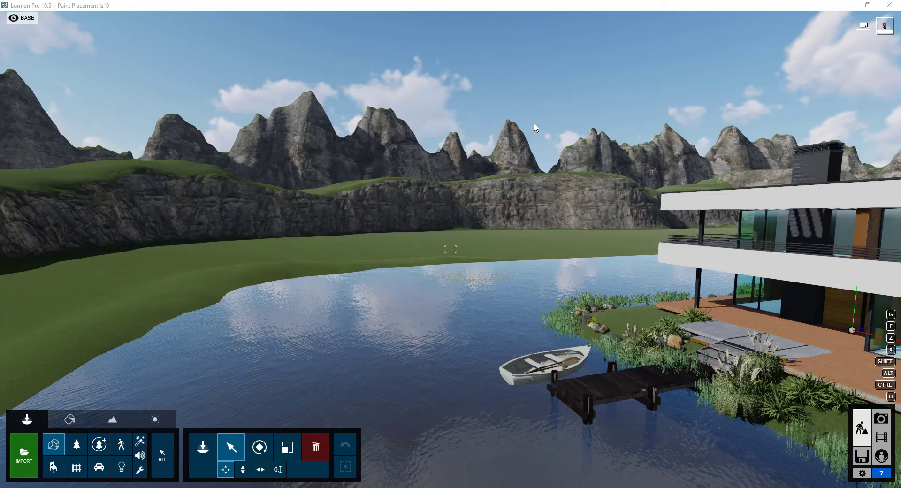
# - Fly the camera forward and raise it to overlook the grass plain and rocky ridge
pyautogui.moveTo(495, 204); pyautogui.dragTo(491, 183, button='right')
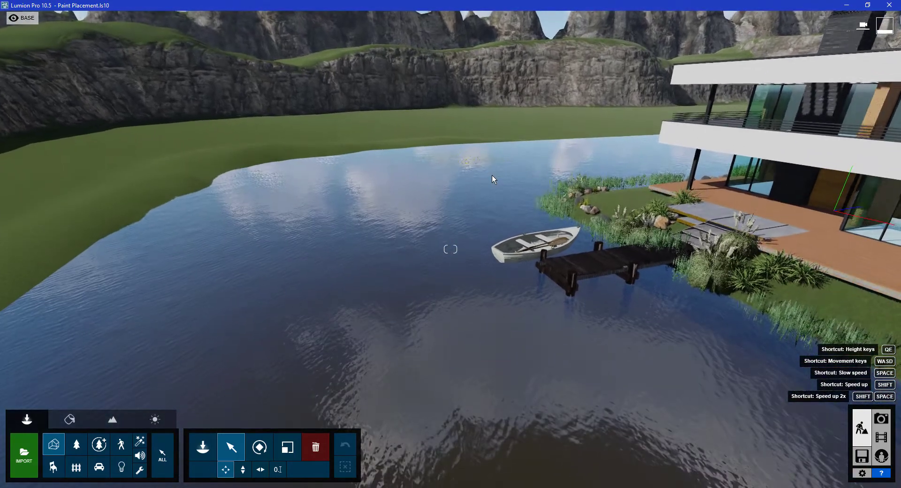
pyautogui.press('w')
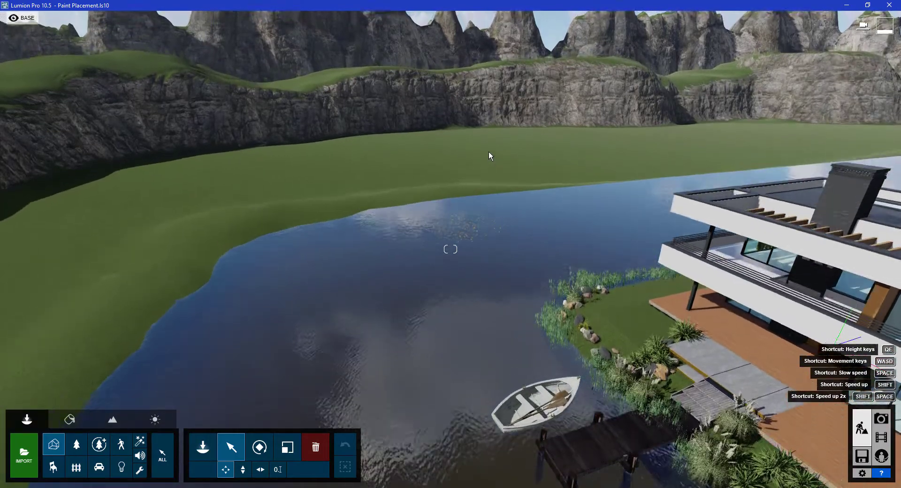
pyautogui.press('q')
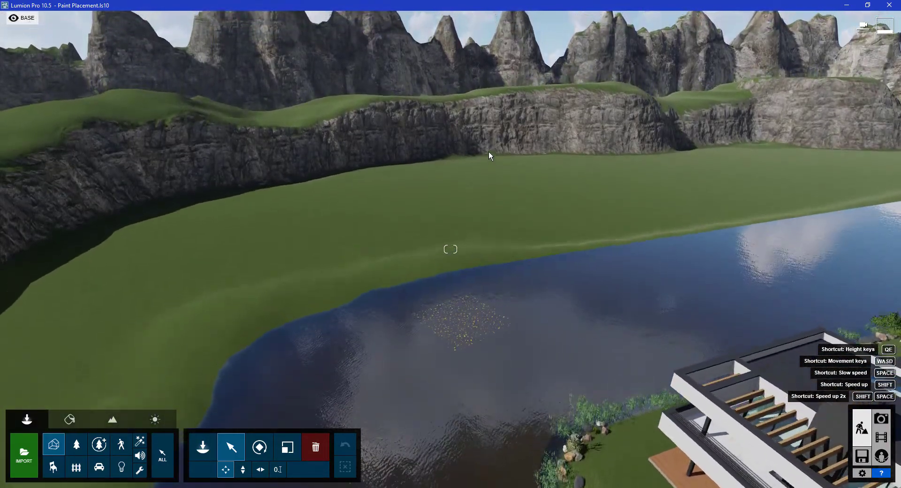
pyautogui.press('q')
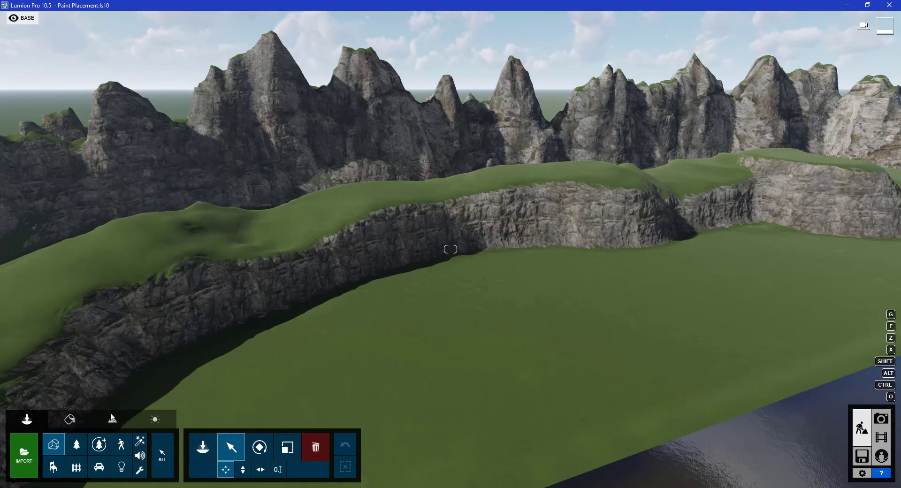
# - In the Nature library, page through the trees and choose HorseChestnut Flowers RT
pyautogui.click(75, 449)
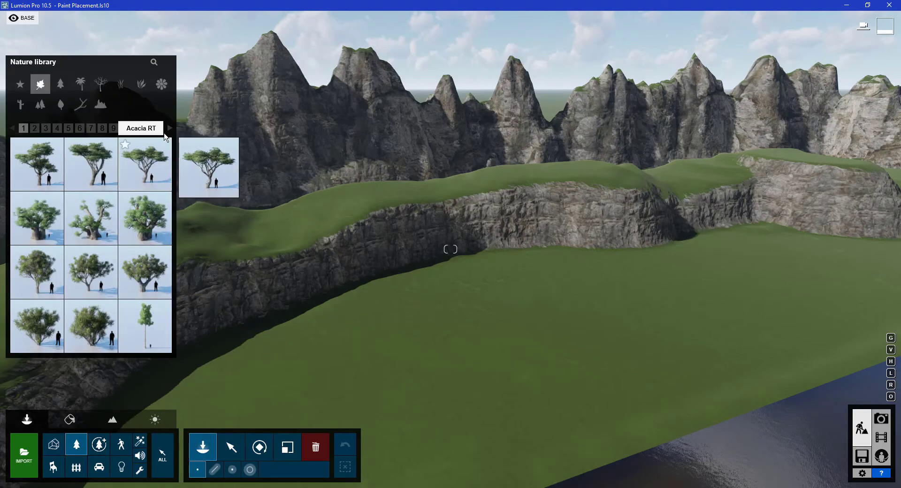
pyautogui.click(168, 128)
pyautogui.click(169, 128)
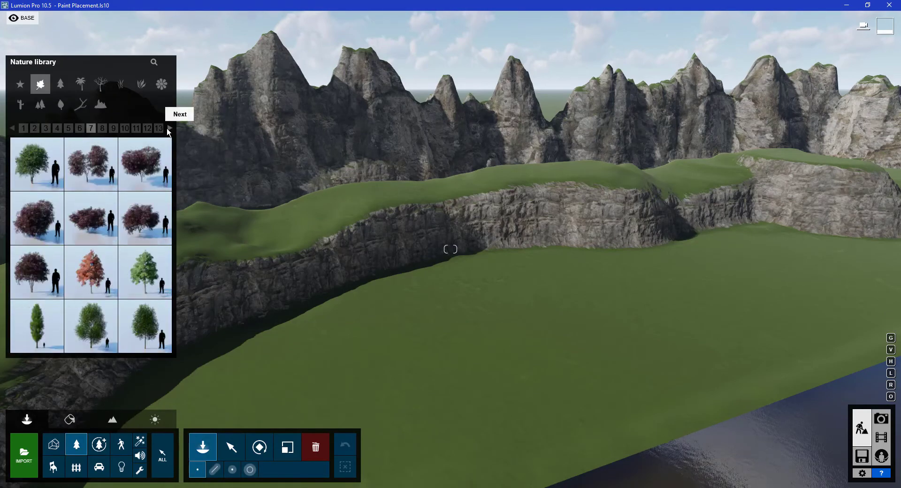
pyautogui.click(169, 128)
pyautogui.click(169, 128)
pyautogui.click(169, 129)
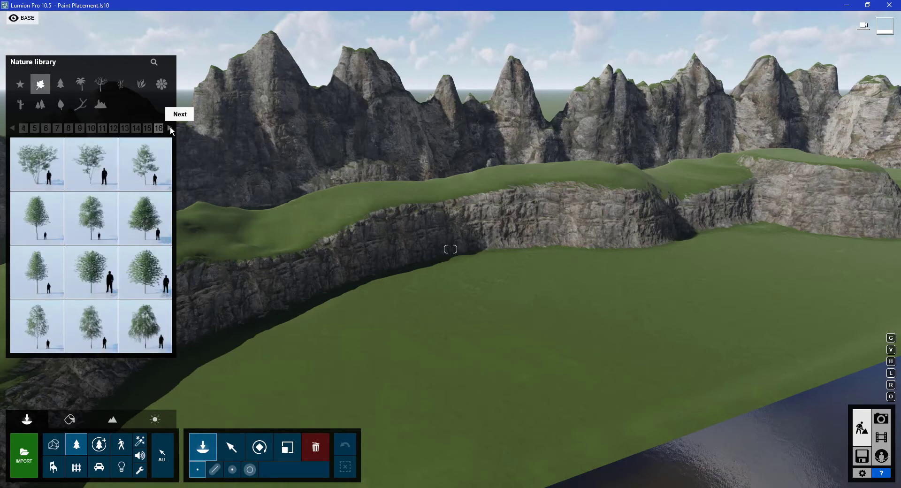
pyautogui.click(170, 128)
pyautogui.click(170, 128)
pyautogui.click(170, 128)
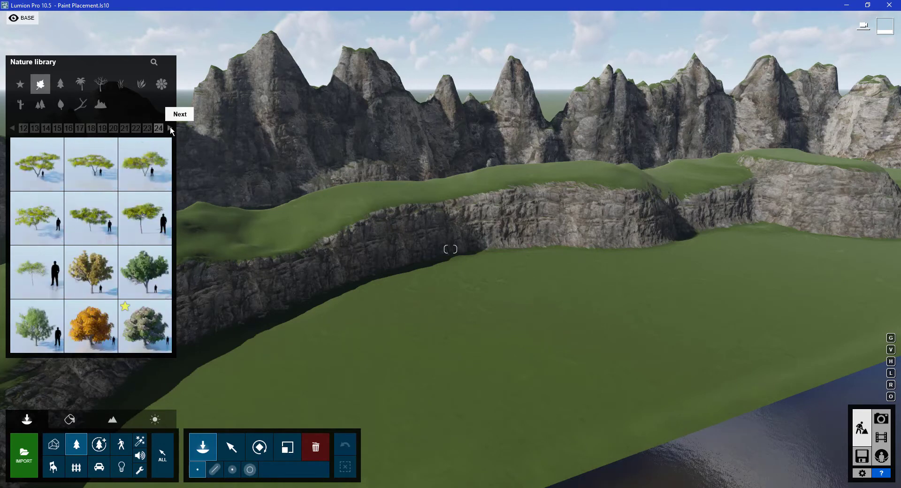
pyautogui.click(170, 127)
pyautogui.moveTo(145, 325)
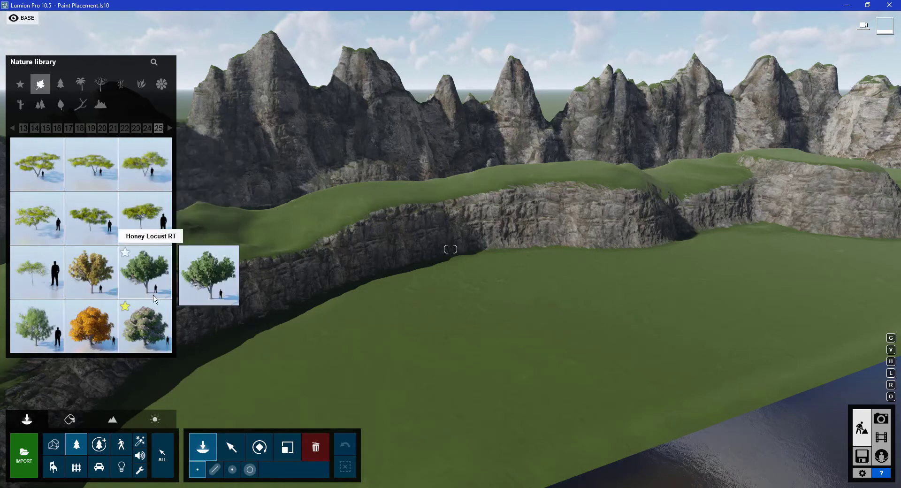
pyautogui.click(139, 326)
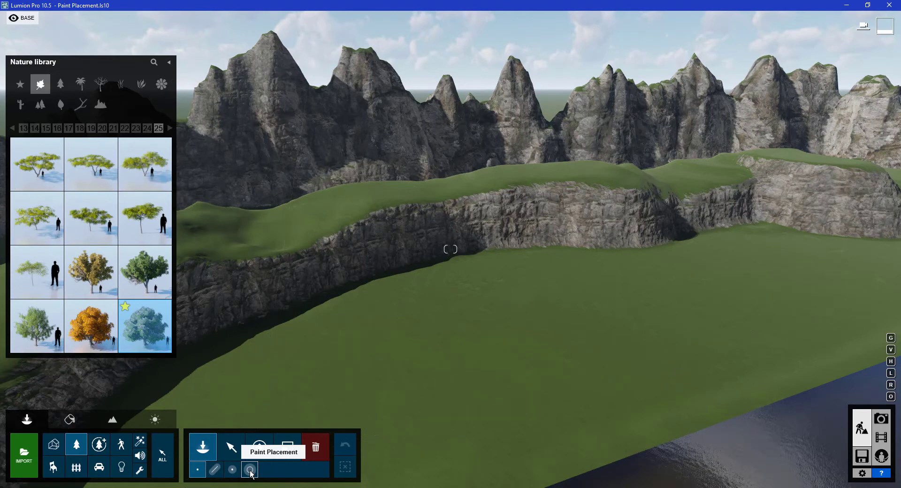
# - Enter Paint Placement with density raised to about 0.9 and start painting the tree
pyautogui.click(249, 471)
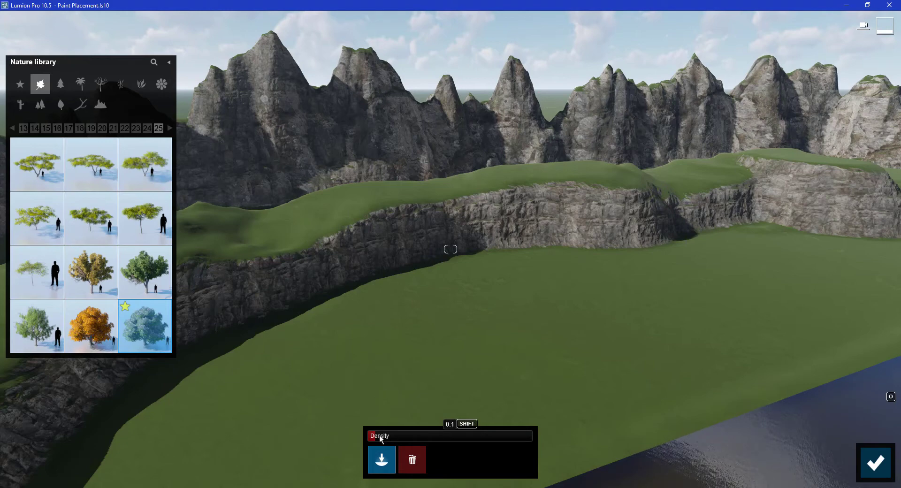
pyautogui.moveTo(496, 437)
pyautogui.mouseDown()
pyautogui.moveTo(450, 439)
pyautogui.moveTo(486, 441)
pyautogui.mouseUp()
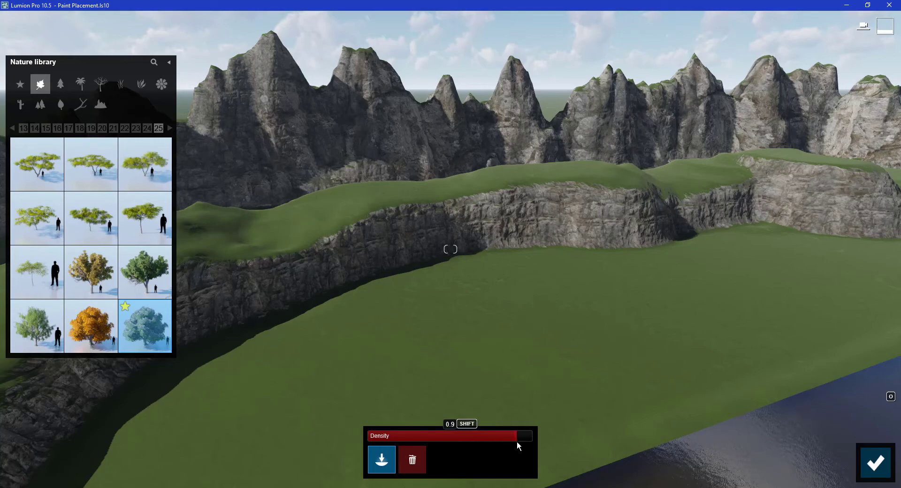
pyautogui.moveTo(508, 441); pyautogui.dragTo(542, 441)
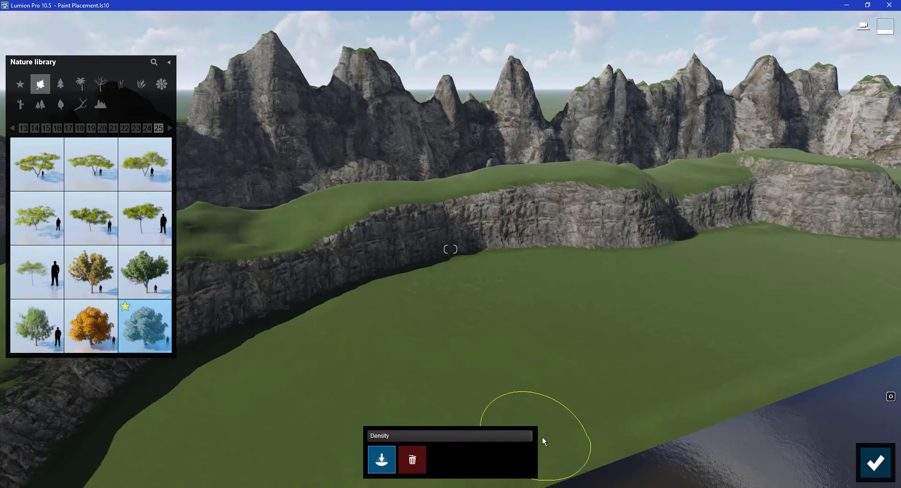
pyautogui.click(382, 462)
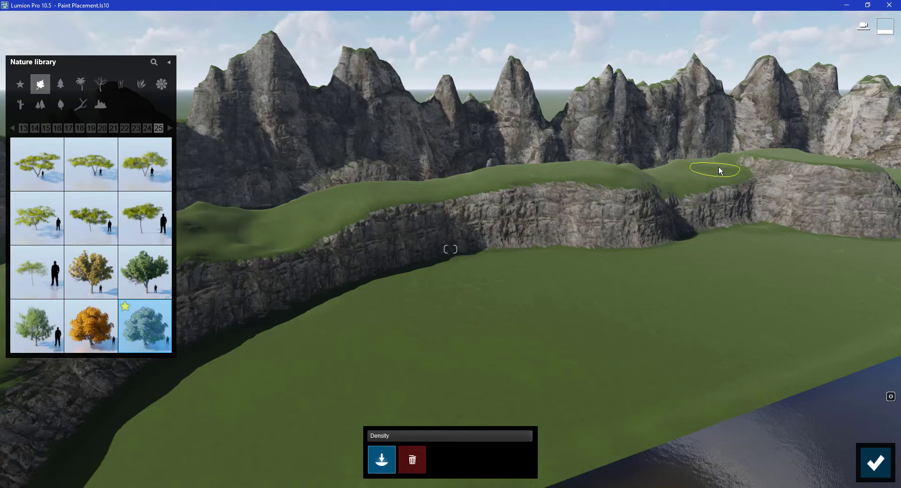
# - Paint a dense flowering horse chestnut hedge along the ridge top from right to left
pyautogui.moveTo(722, 168)
pyautogui.mouseDown()
pyautogui.moveTo(671, 181)
pyautogui.moveTo(565, 175)
pyautogui.moveTo(440, 188)
pyautogui.moveTo(283, 222)
pyautogui.mouseUp()
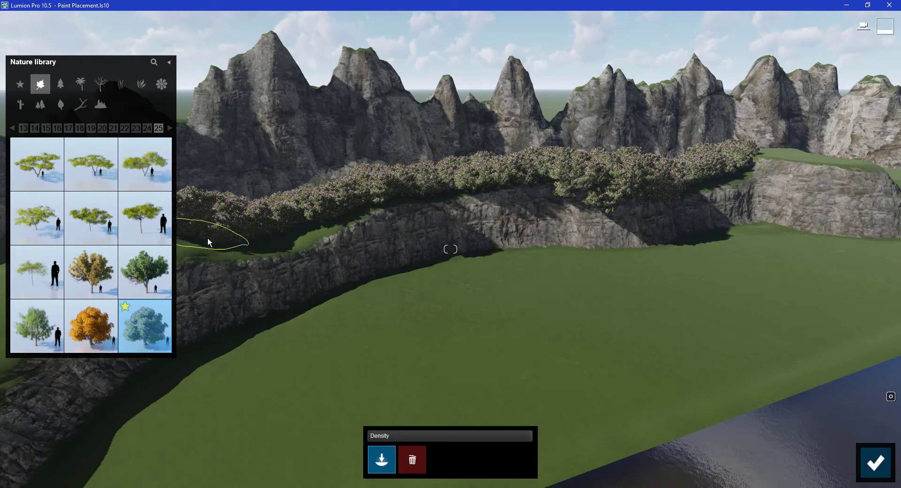
pyautogui.moveTo(283, 223); pyautogui.dragTo(241, 233)
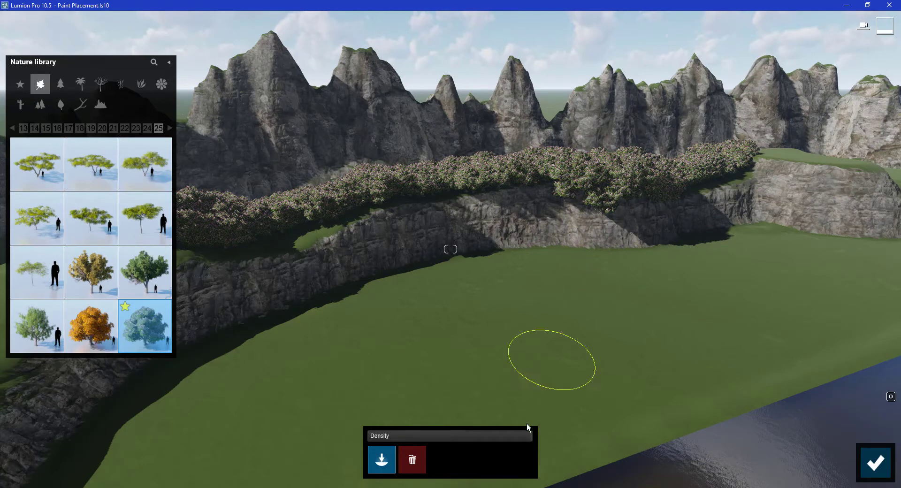
# - Erase the stray trees on the right-hand cliff face and show the next tree page
pyautogui.click(413, 464)
pyautogui.moveTo(636, 218)
pyautogui.mouseDown()
pyautogui.moveTo(565, 219)
pyautogui.moveTo(644, 214)
pyautogui.moveTo(652, 204)
pyautogui.moveTo(695, 214)
pyautogui.mouseUp()
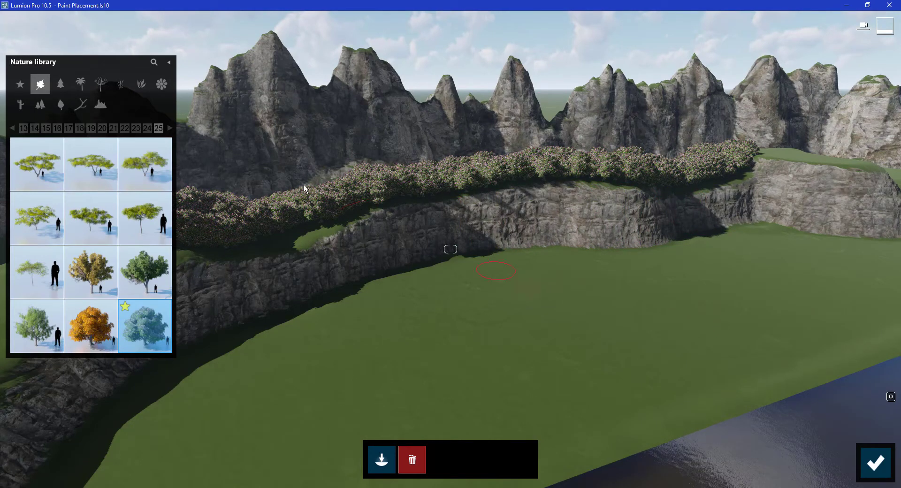
pyautogui.click(169, 127)
pyautogui.moveTo(37, 163)
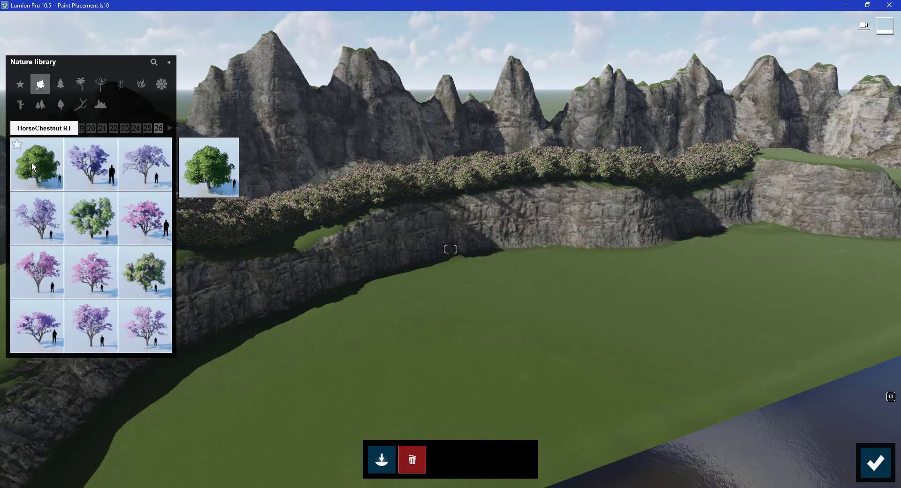
# - Choose the green HorseChestnut RT tree and start painting it at minimum density
pyautogui.click(32, 162)
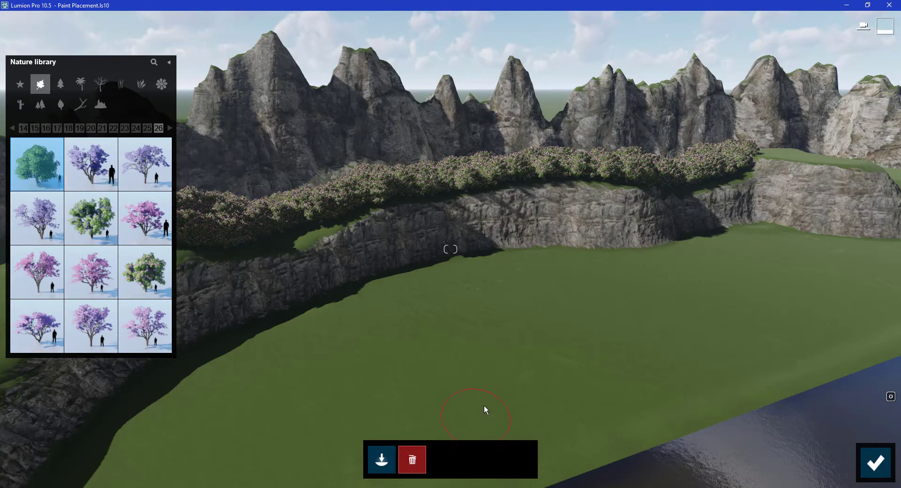
pyautogui.click(382, 460)
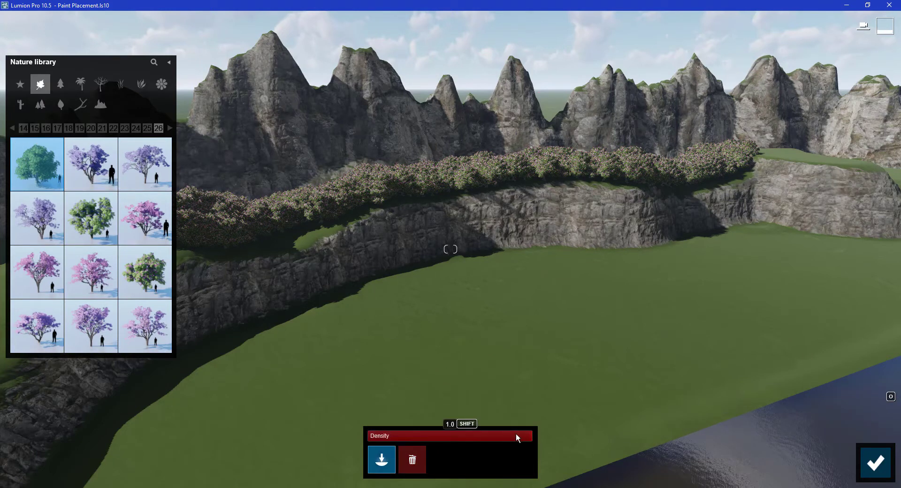
pyautogui.moveTo(436, 436); pyautogui.dragTo(375, 437)
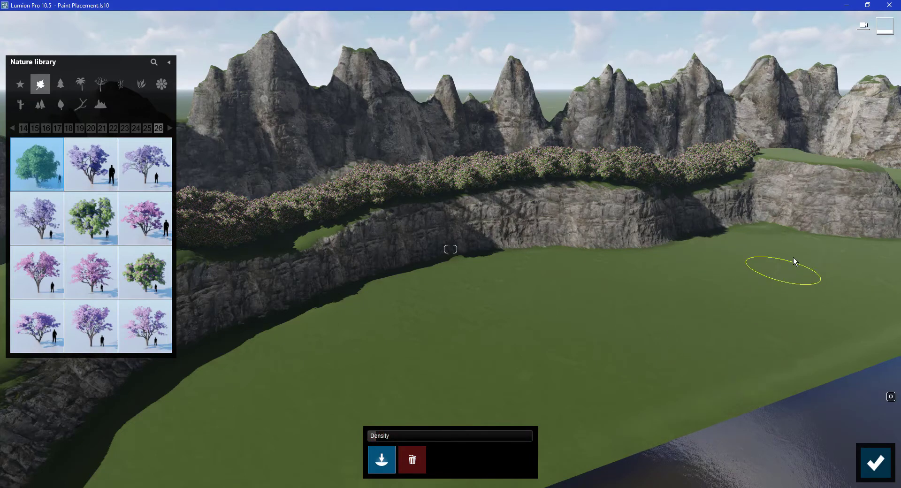
# - Scatter green trees across the meadow, add one at bottom centre, and exit painting
pyautogui.moveTo(793, 254)
pyautogui.mouseDown()
pyautogui.moveTo(622, 330)
pyautogui.moveTo(271, 391)
pyautogui.moveTo(232, 461)
pyautogui.mouseUp()
pyautogui.moveTo(554, 419); pyautogui.dragTo(455, 430)
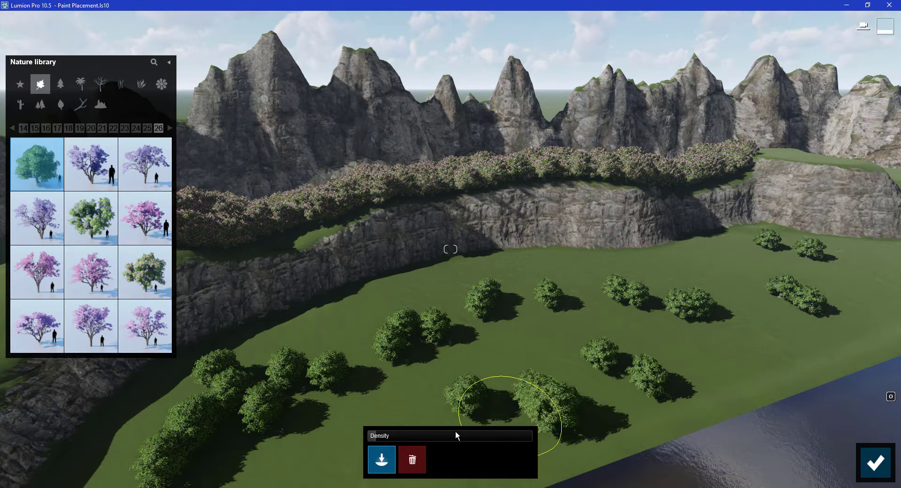
pyautogui.click(330, 460)
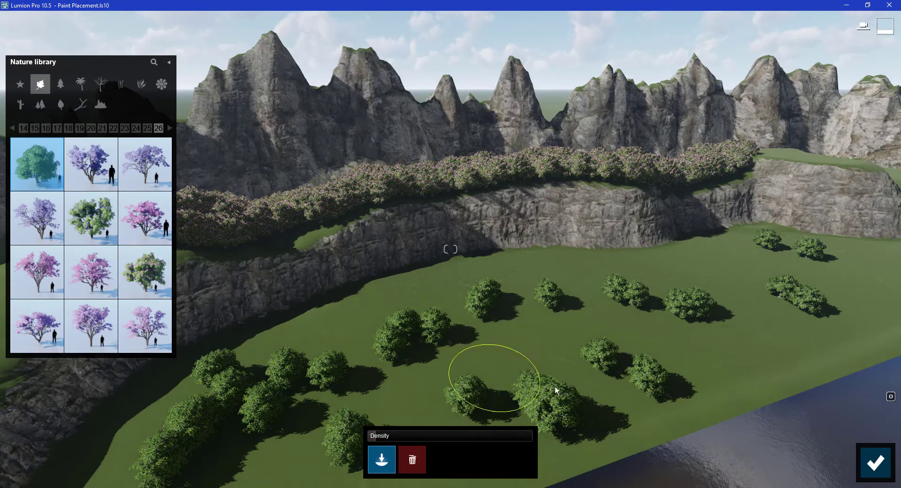
pyautogui.press('Escape')
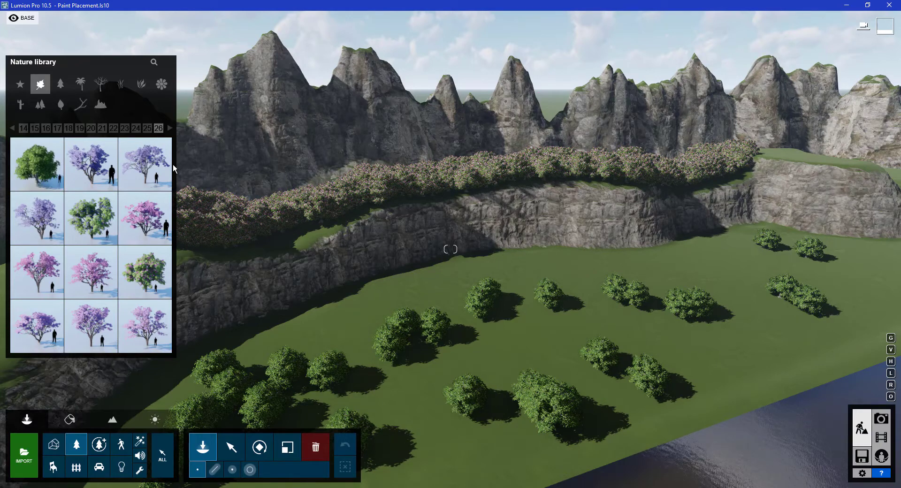
# - Paint African Daisy Pink flowers across the grass and near the right-hand trees
pyautogui.click(162, 88)
pyautogui.moveTo(91, 164)
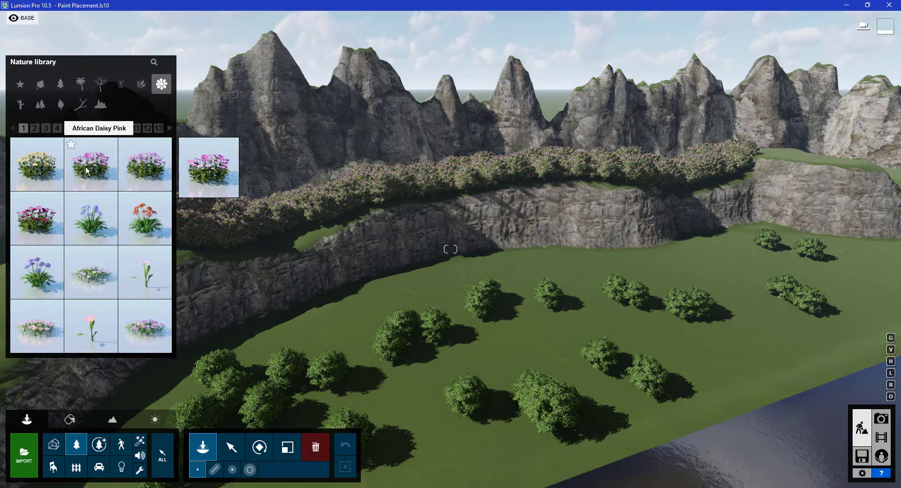
pyautogui.click(97, 170)
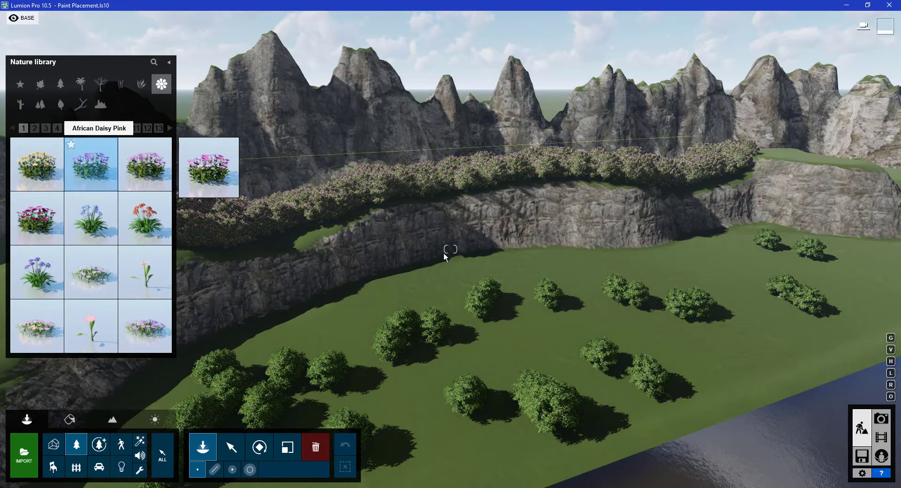
pyautogui.click(250, 470)
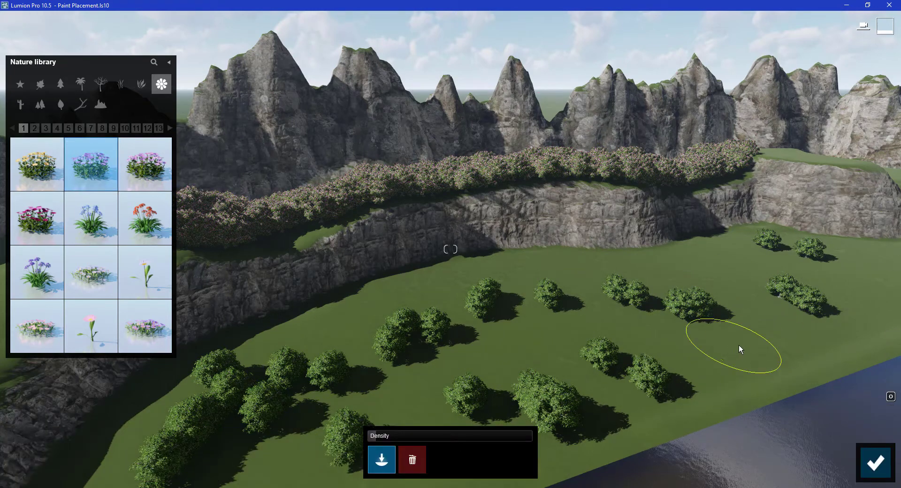
pyautogui.moveTo(739, 344)
pyautogui.mouseDown()
pyautogui.moveTo(401, 404)
pyautogui.moveTo(303, 450)
pyautogui.mouseUp()
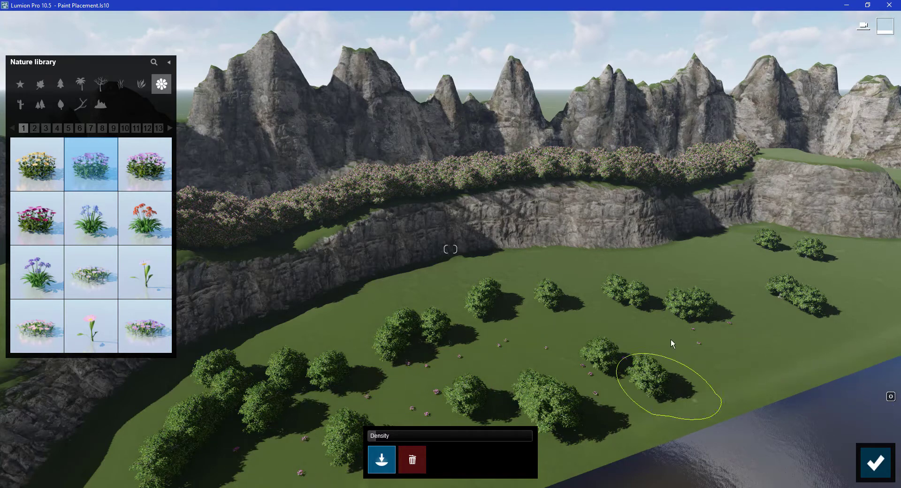
pyautogui.moveTo(671, 339); pyautogui.dragTo(750, 367)
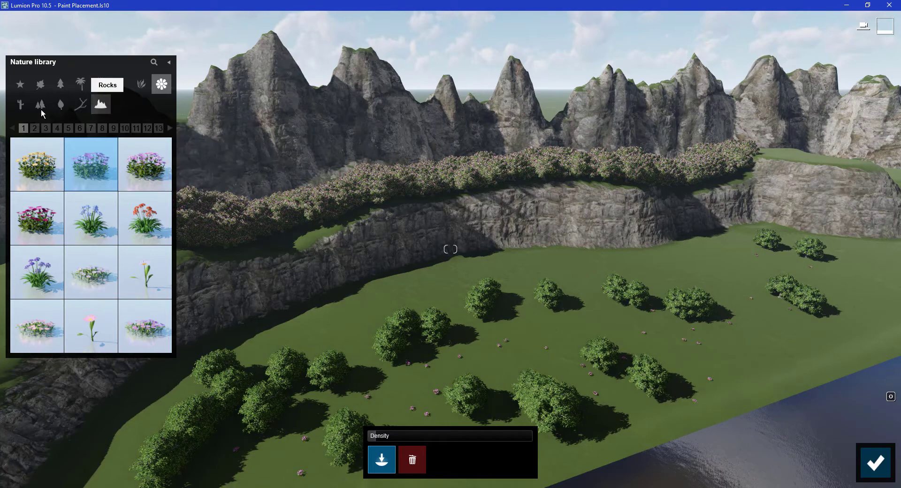
# - Paint Azalea RT Patch Bloom clumps from the right trees toward the meadow centre
pyautogui.click(142, 86)
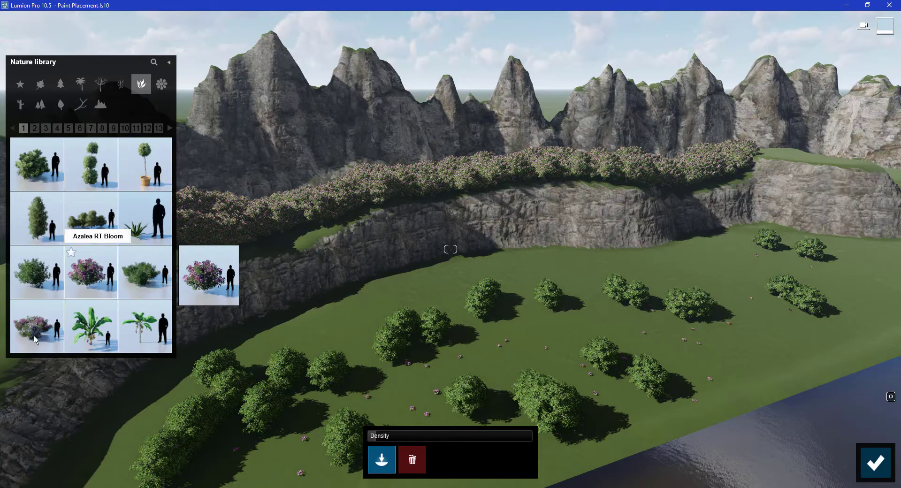
pyautogui.moveTo(36, 325)
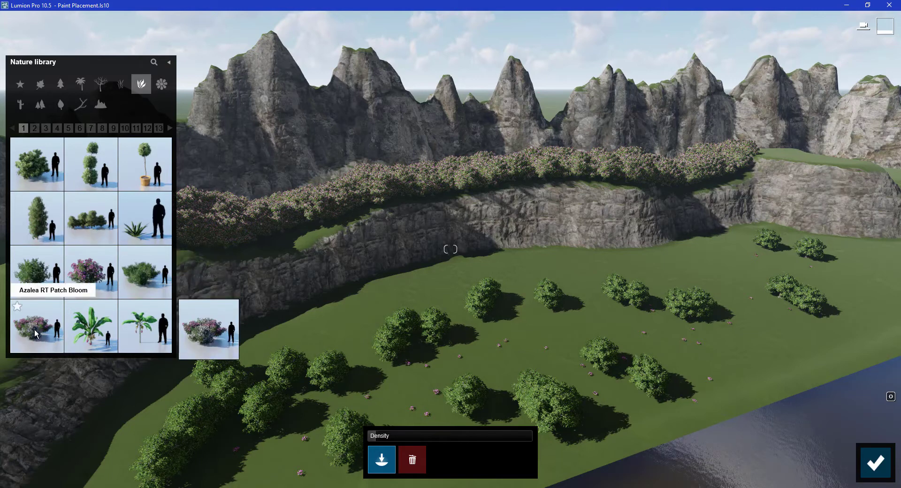
pyautogui.click(35, 329)
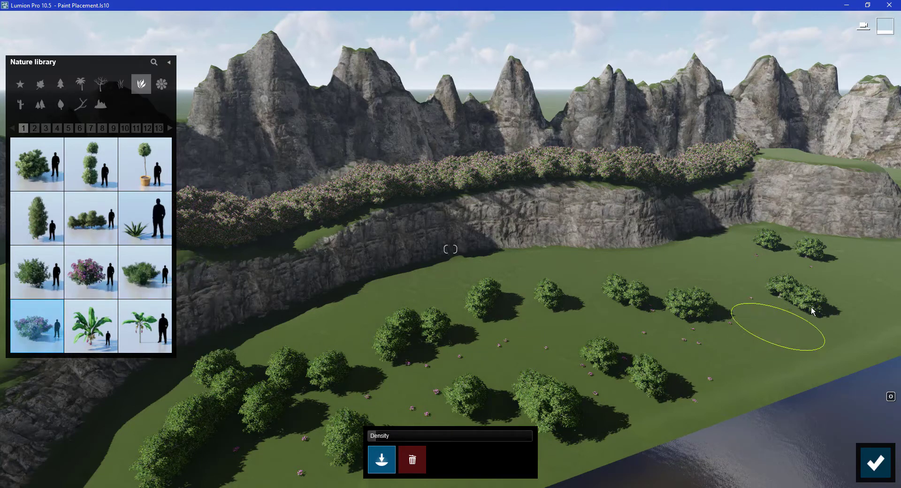
pyautogui.moveTo(811, 306)
pyautogui.mouseDown()
pyautogui.moveTo(774, 342)
pyautogui.moveTo(722, 351)
pyautogui.moveTo(602, 344)
pyautogui.moveTo(482, 370)
pyautogui.mouseUp()
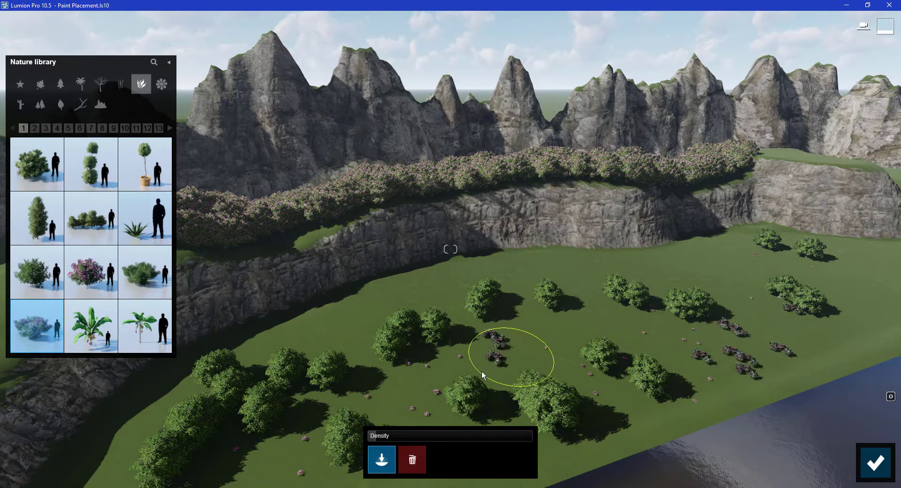
pyautogui.click(590, 323)
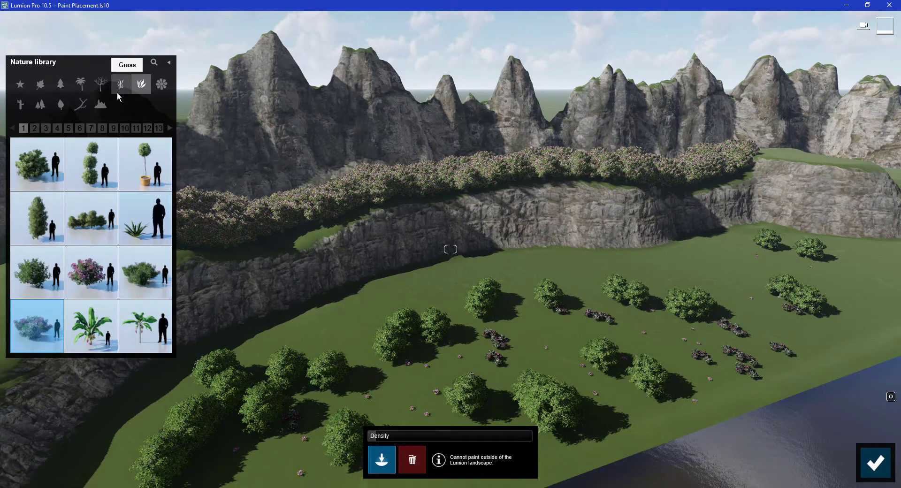
# - From Rocks page 3, paint Stone 036 stones scattered across the grass
pyautogui.click(104, 104)
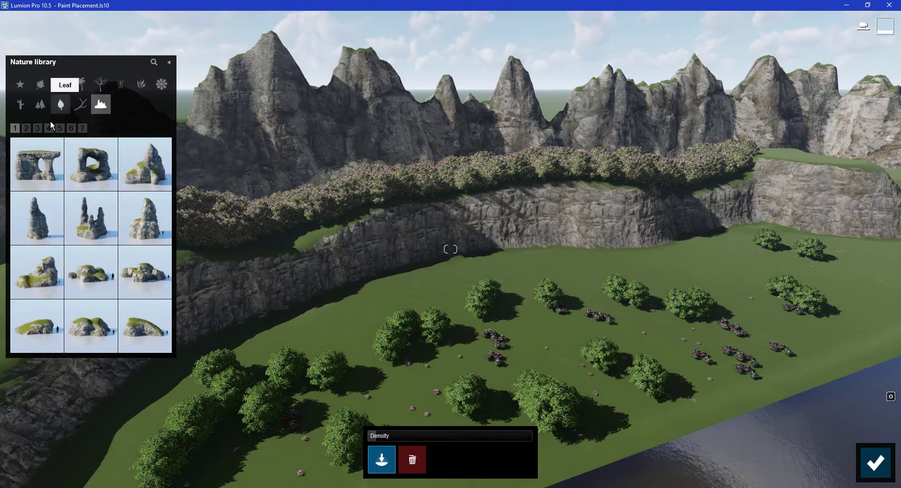
pyautogui.click(37, 127)
pyautogui.moveTo(144, 325)
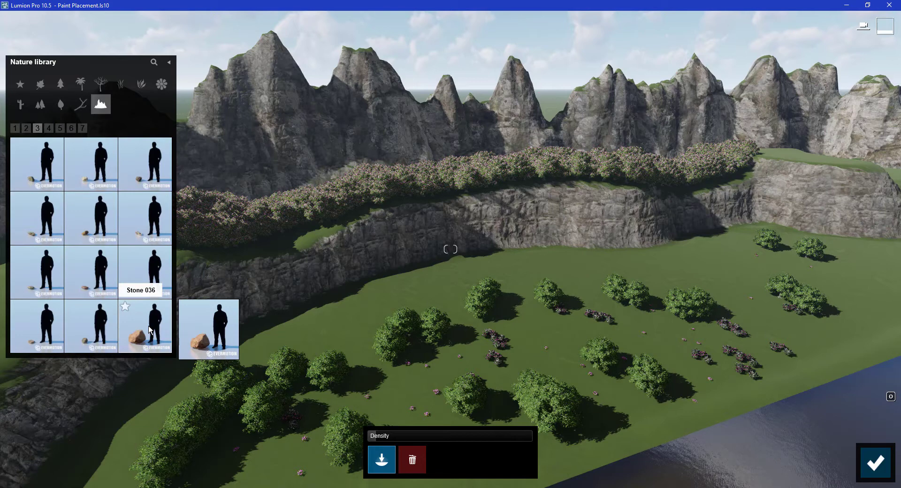
pyautogui.click(148, 325)
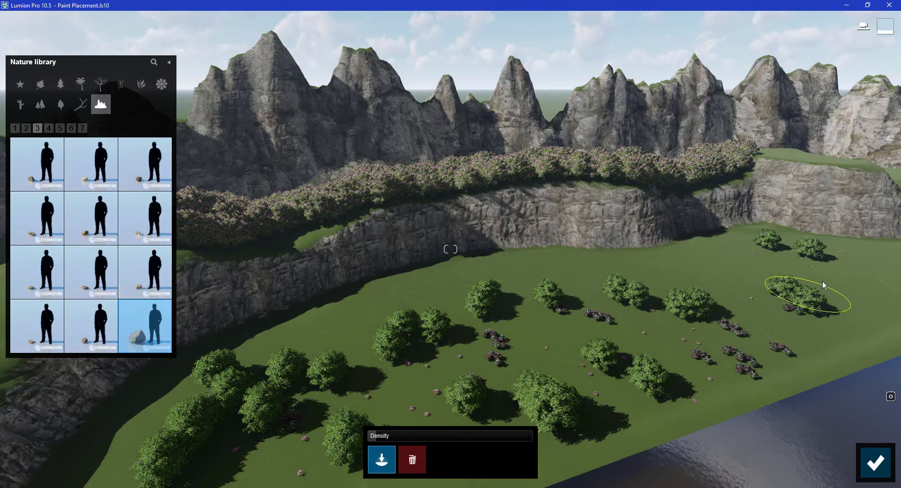
pyautogui.moveTo(839, 321)
pyautogui.mouseDown()
pyautogui.moveTo(481, 376)
pyautogui.moveTo(586, 399)
pyautogui.mouseUp()
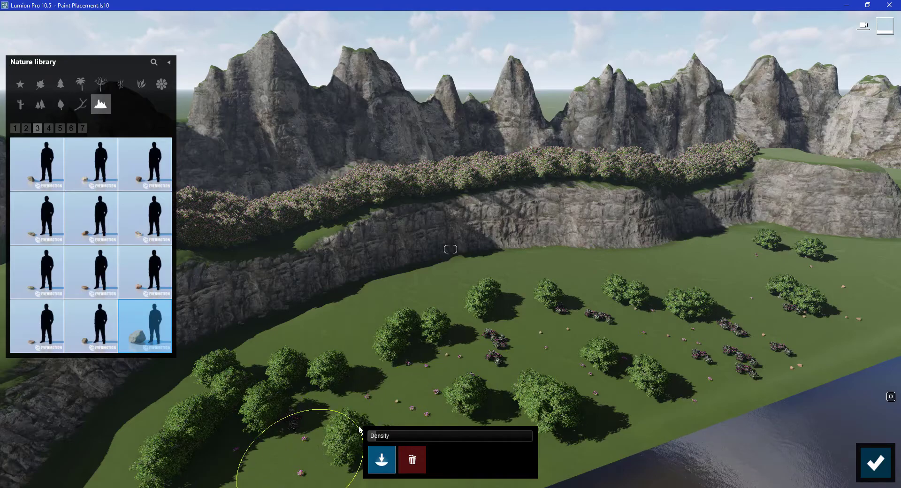
pyautogui.moveTo(575, 413); pyautogui.dragTo(635, 394, button='right')
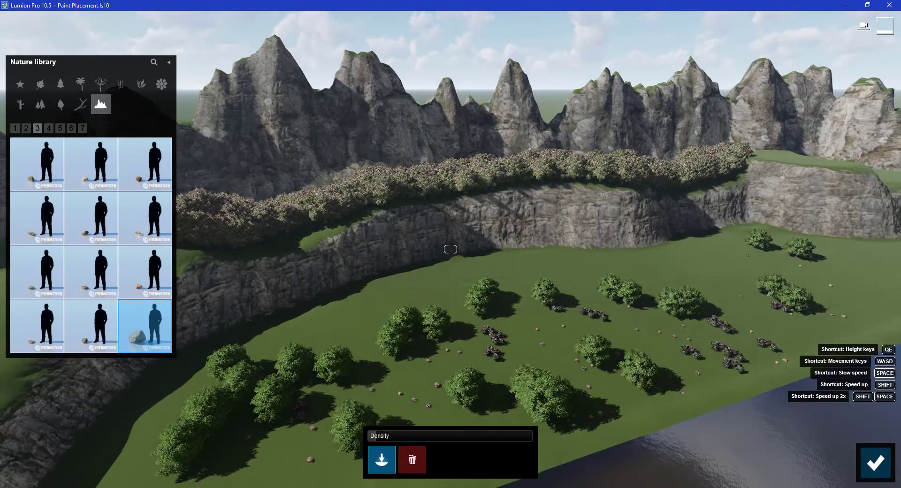
# - Fly the camera closer over the meadow and reselect Stone 036
pyautogui.press('w')
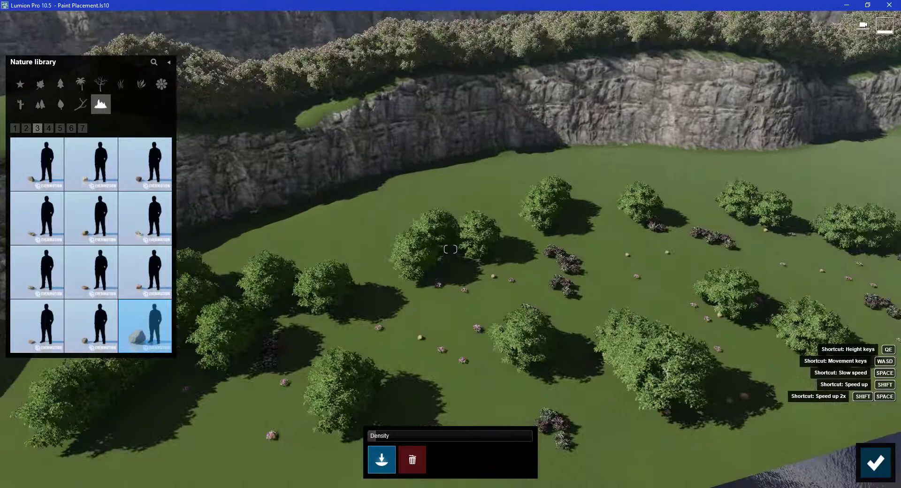
pyautogui.press('w')
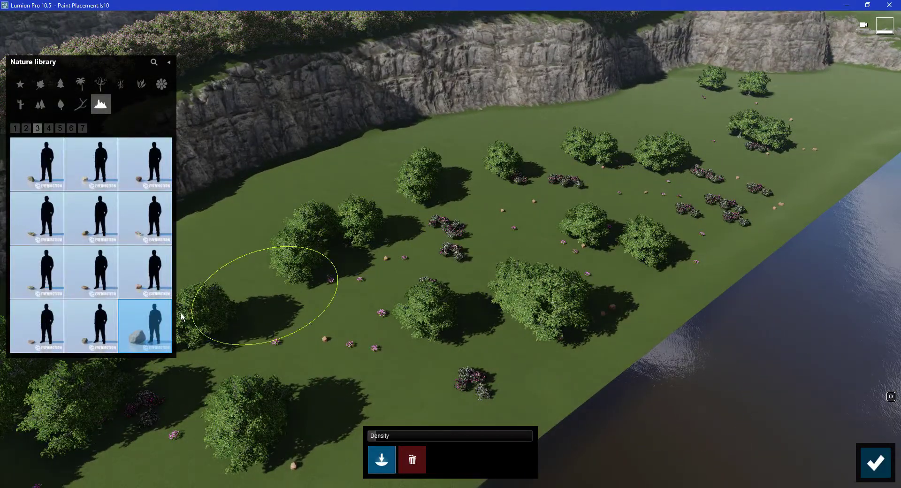
pyautogui.click(149, 324)
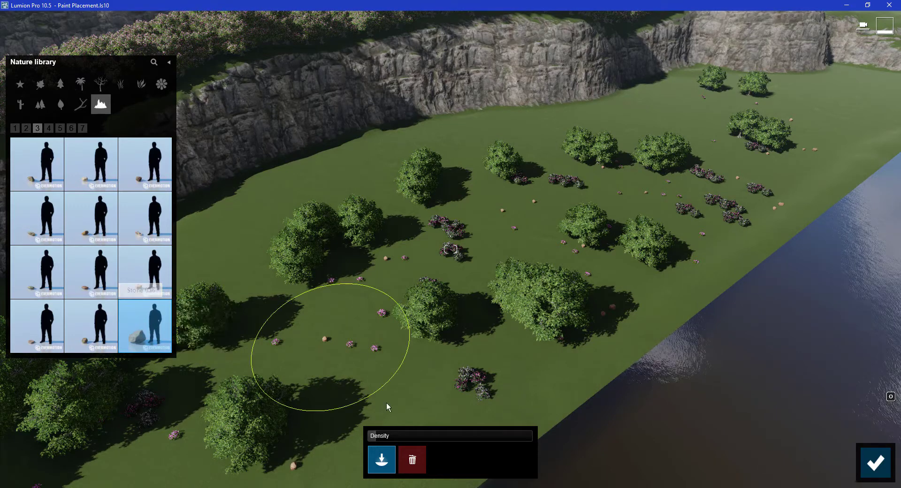
# - Erase stray stones near the far right trees and on the far grass
pyautogui.click(414, 463)
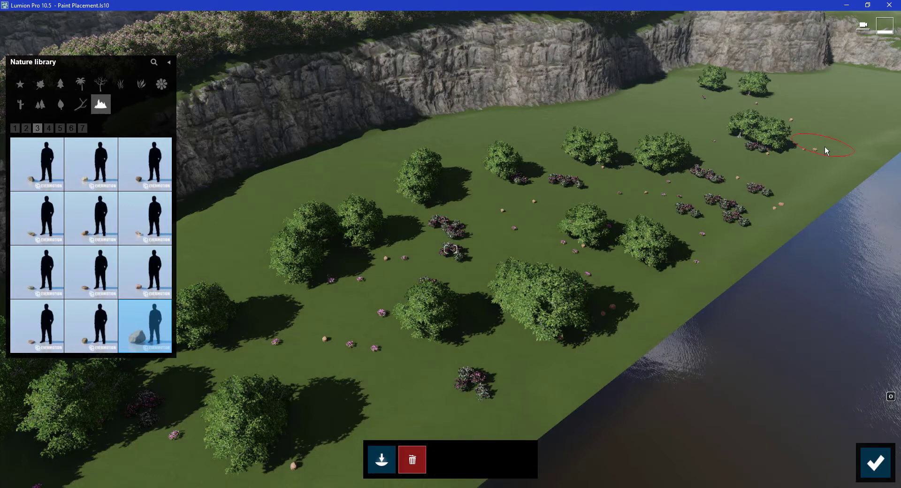
pyautogui.moveTo(824, 139)
pyautogui.mouseDown()
pyautogui.moveTo(756, 200)
pyautogui.moveTo(781, 115)
pyautogui.mouseUp()
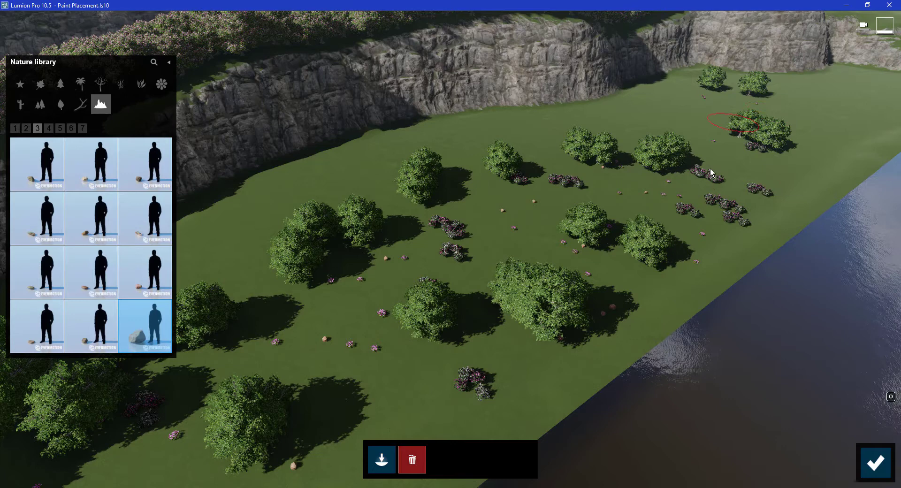
pyautogui.moveTo(666, 199)
pyautogui.mouseDown()
pyautogui.moveTo(408, 265)
pyautogui.moveTo(354, 318)
pyautogui.mouseUp()
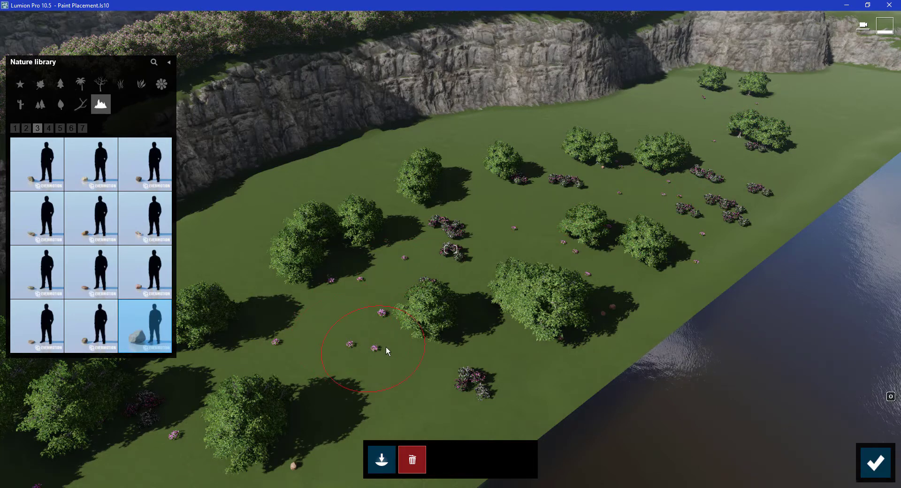
# - Exit the erase brush and deselect the stone, returning to normal object placement
pyautogui.rightClick(616, 149)
pyautogui.rightClick(561, 201)
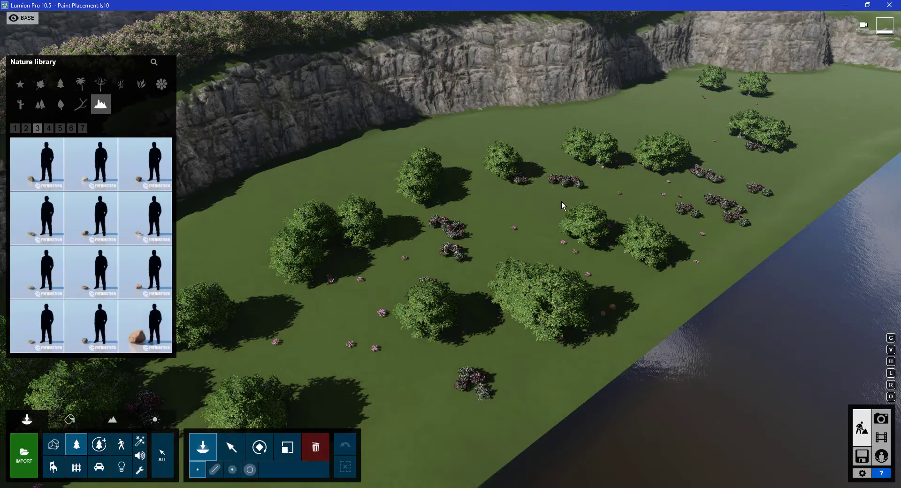